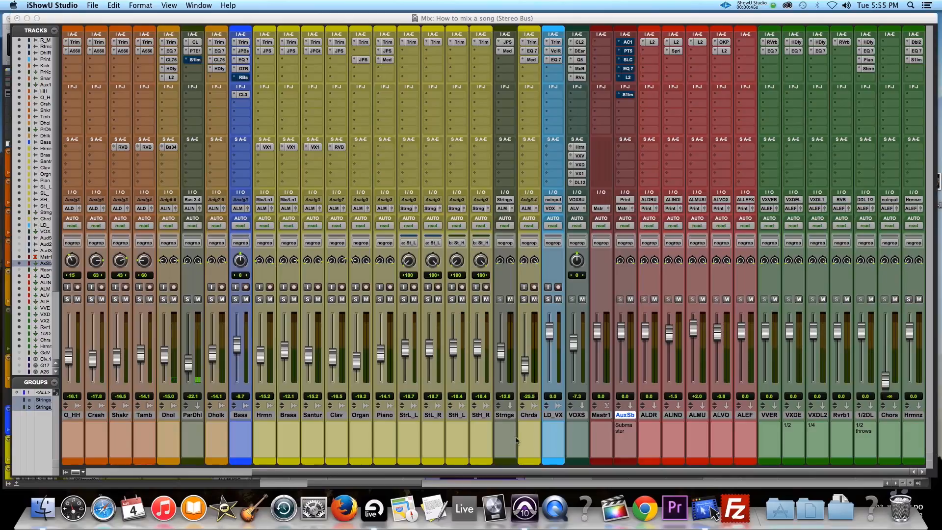
# Check the AuxSub track's name and comments, and view the selected 2nd Verse section in the Edit window.
pyautogui.doubleClick(631, 415)
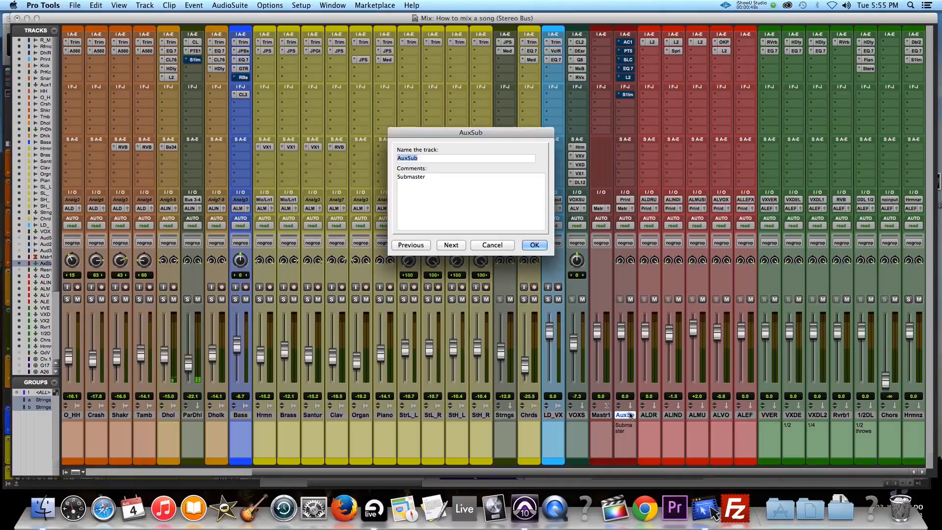
pyautogui.click(492, 245)
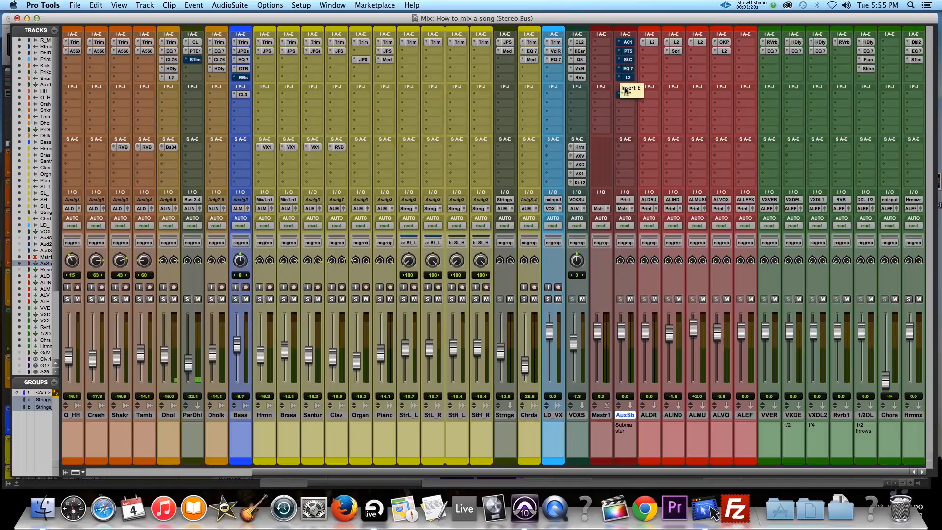
pyautogui.press('super+equal')
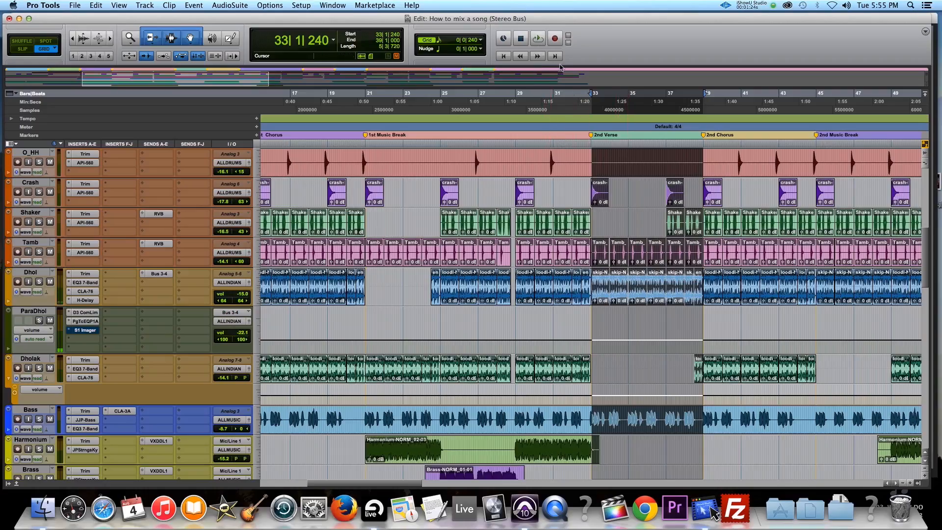
pyautogui.press('super+equal')
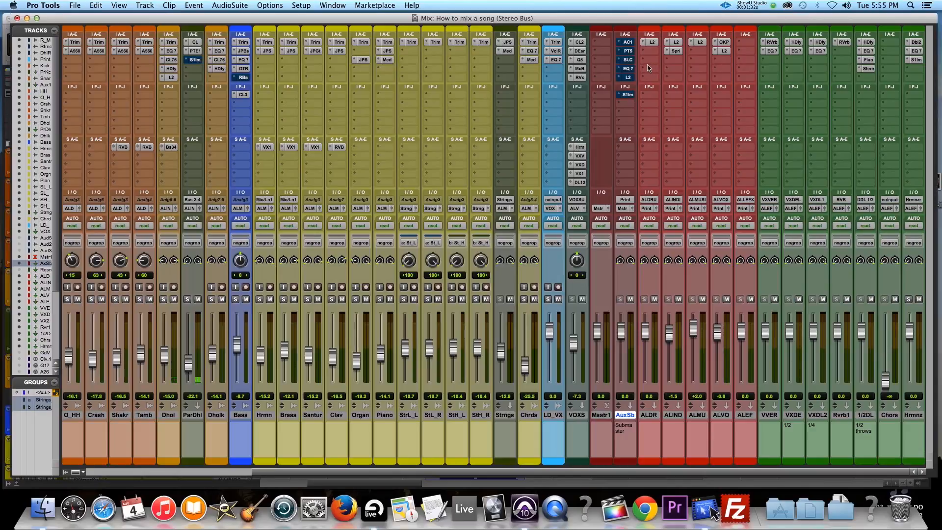
# Audition the mix with the AuxSub inserts bypassed, and compare it with all six inserts active.
pyautogui.press('space')
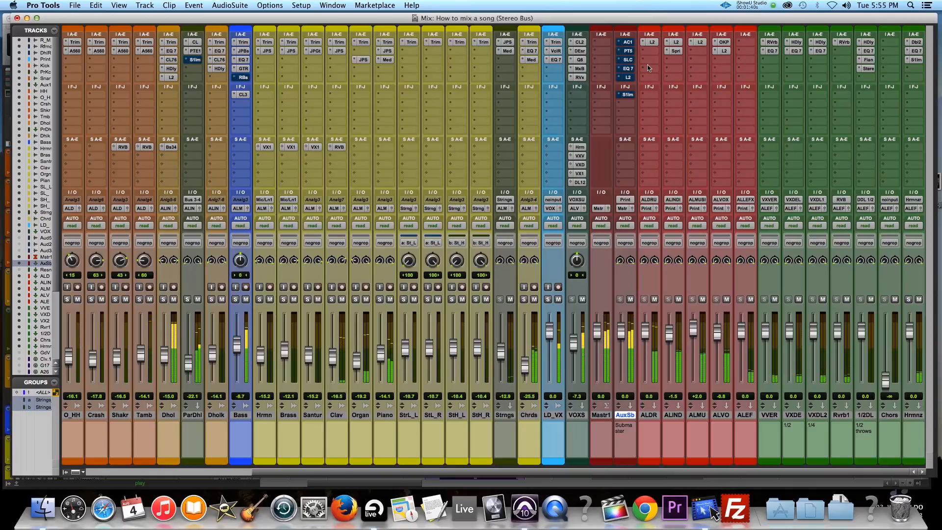
pyautogui.press('space')
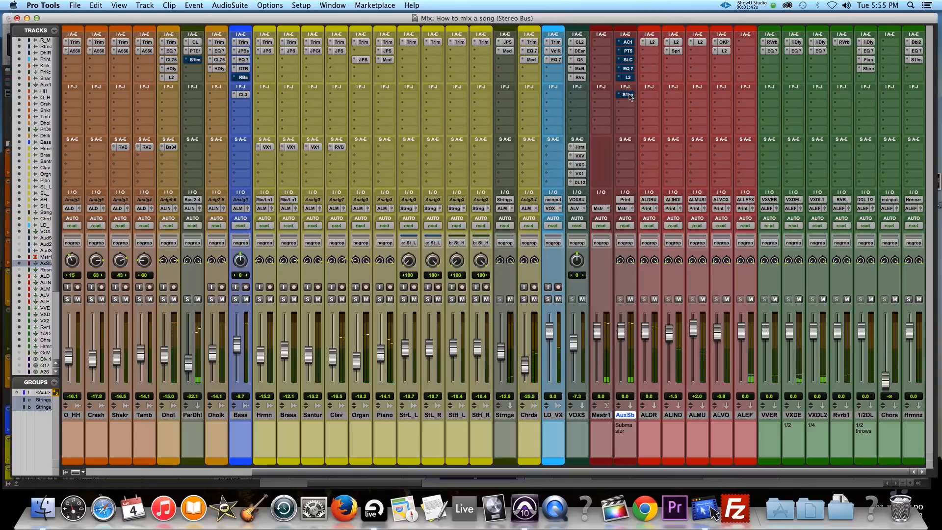
pyautogui.keyDown('super'); pyautogui.click(629, 94); pyautogui.keyUp('super')
pyautogui.keyDown('super'); pyautogui.click(628, 77); pyautogui.keyUp('super')
pyautogui.keyDown('super'); pyautogui.click(628, 69); pyautogui.keyUp('super')
pyautogui.keyDown('super'); pyautogui.click(628, 60); pyautogui.keyUp('super')
pyautogui.keyDown('super'); pyautogui.click(628, 50); pyautogui.keyUp('super')
pyautogui.keyDown('super'); pyautogui.click(628, 42); pyautogui.keyUp('super')
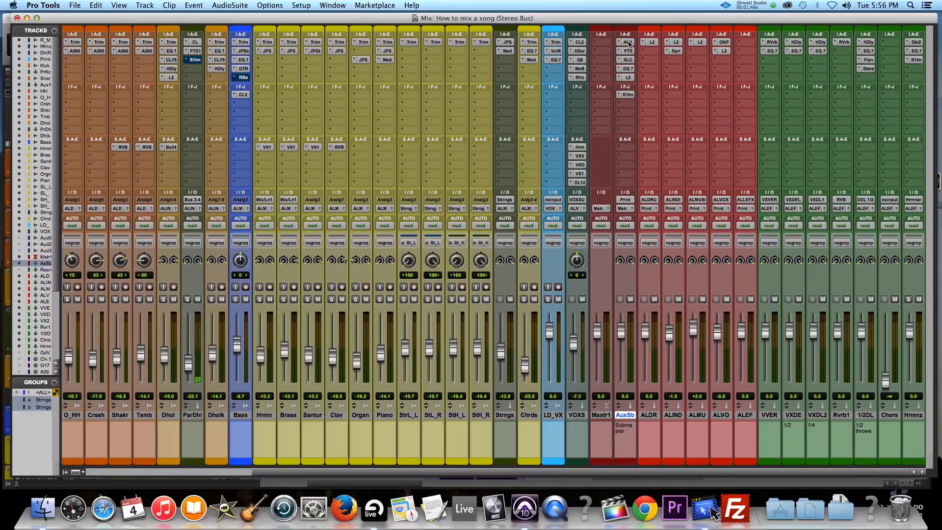
pyautogui.press('space')
# View the Analog Channel 1 settings on AuxSub, and bypass all six inserts on that track.
pyautogui.click(629, 43)
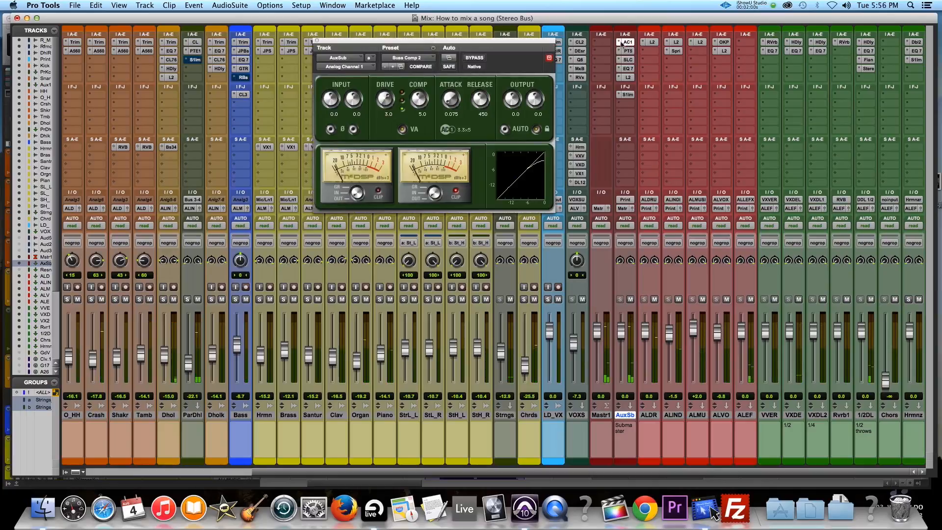
pyautogui.click(317, 41)
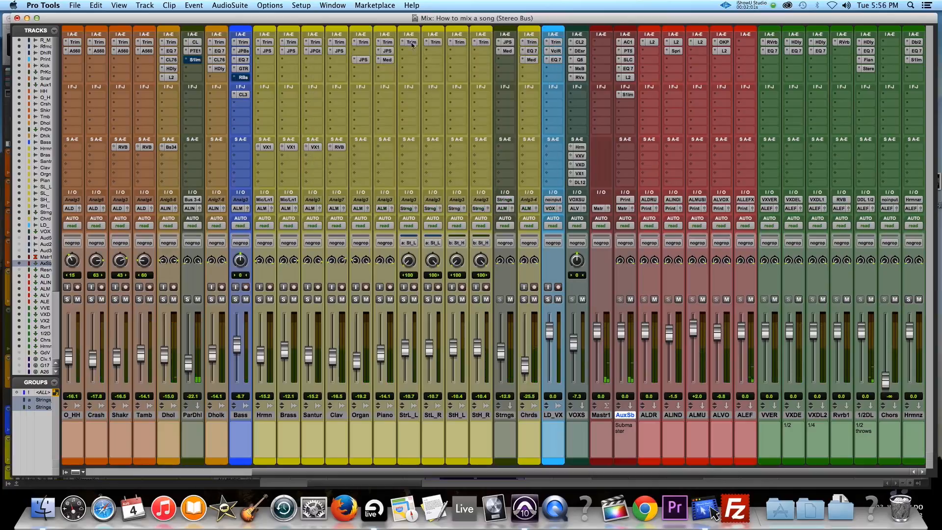
pyautogui.keyDown('super'); pyautogui.click(628, 95); pyautogui.keyUp('super')
pyautogui.keyDown('super'); pyautogui.click(627, 78); pyautogui.keyUp('super')
pyautogui.keyDown('super'); pyautogui.click(628, 69); pyautogui.keyUp('super')
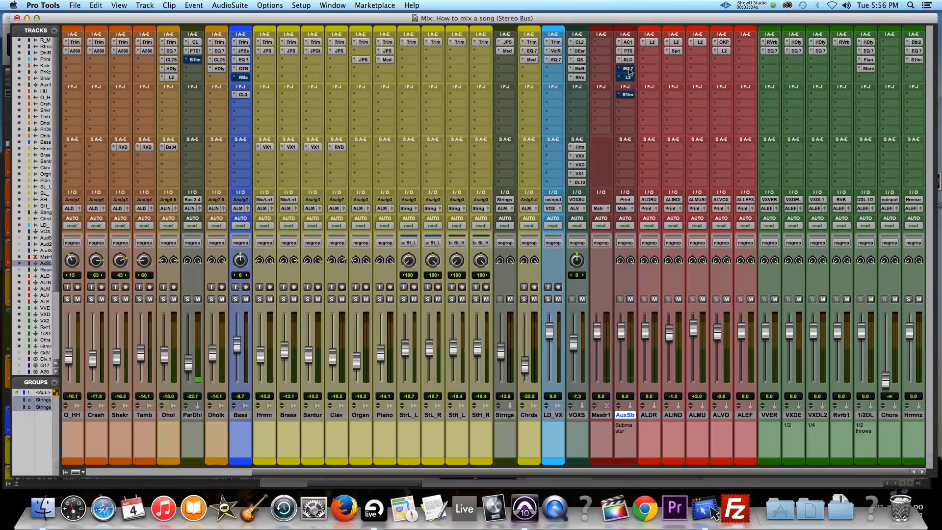
pyautogui.keyDown('super'); pyautogui.click(629, 60); pyautogui.keyUp('super')
pyautogui.keyDown('super'); pyautogui.click(629, 51); pyautogui.keyUp('super')
pyautogui.keyDown('super'); pyautogui.click(628, 43); pyautogui.keyUp('super')
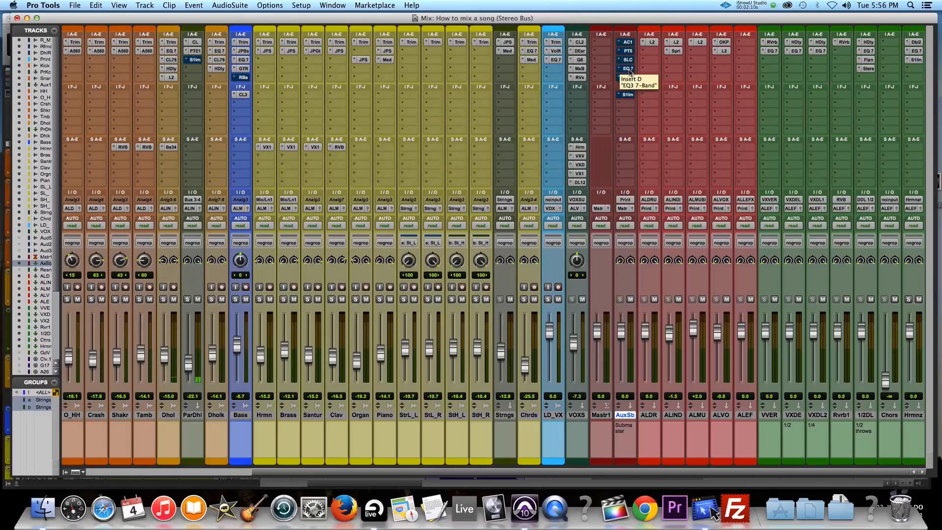
# Compare AuxSub's Analog Channel 1 bypassed and active during playback, leaving it active.
pyautogui.click(628, 44)
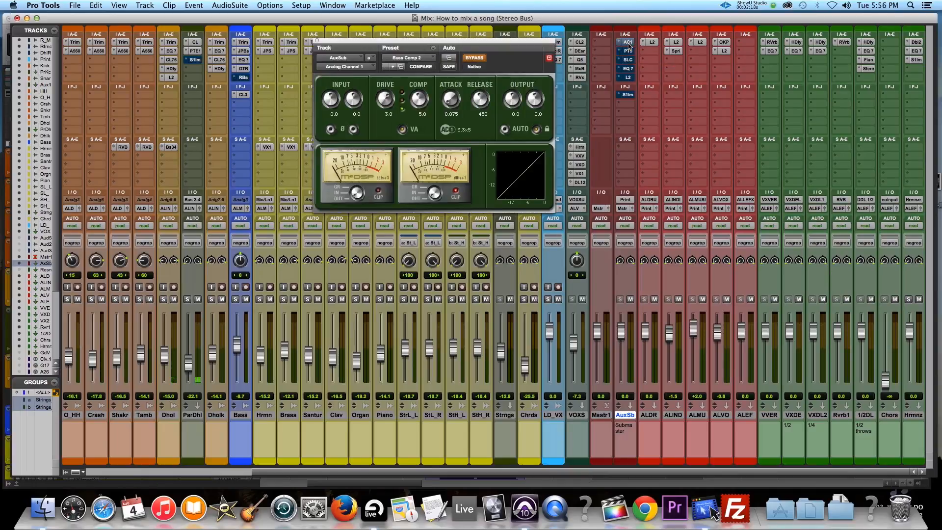
pyautogui.click(628, 43)
pyautogui.click(629, 43)
pyautogui.click(482, 58)
pyautogui.press('space')
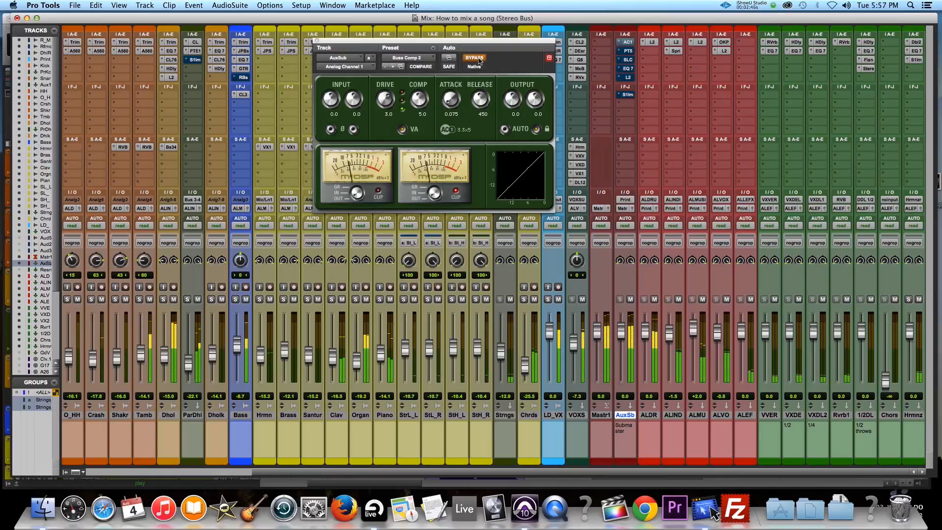
pyautogui.click(479, 58)
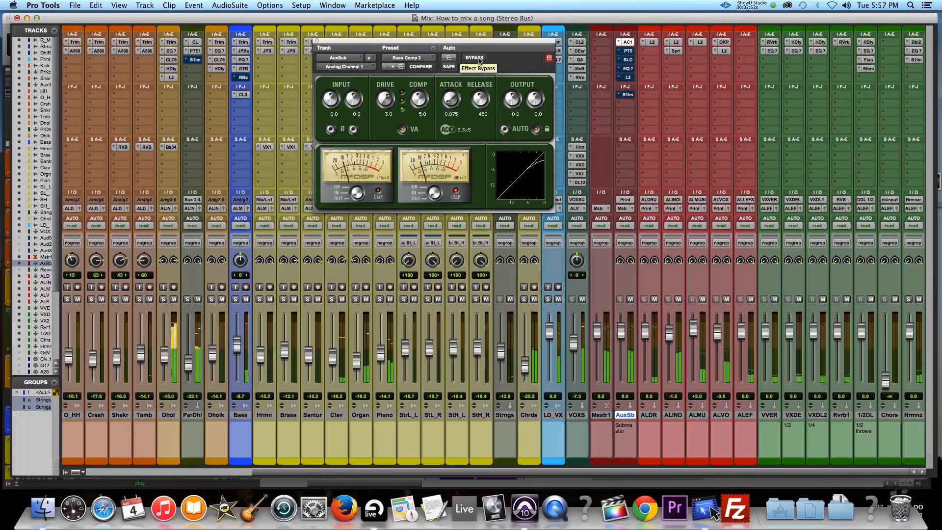
pyautogui.click(479, 59)
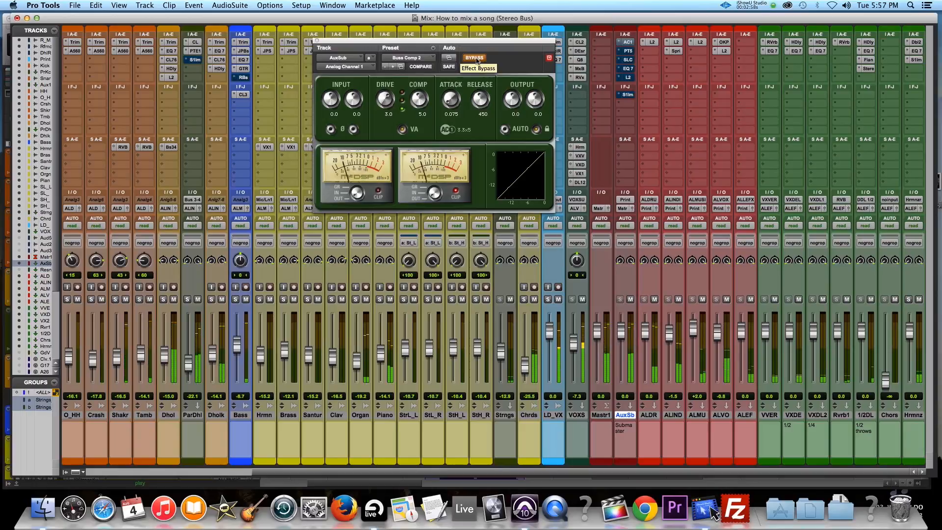
pyautogui.click(476, 61)
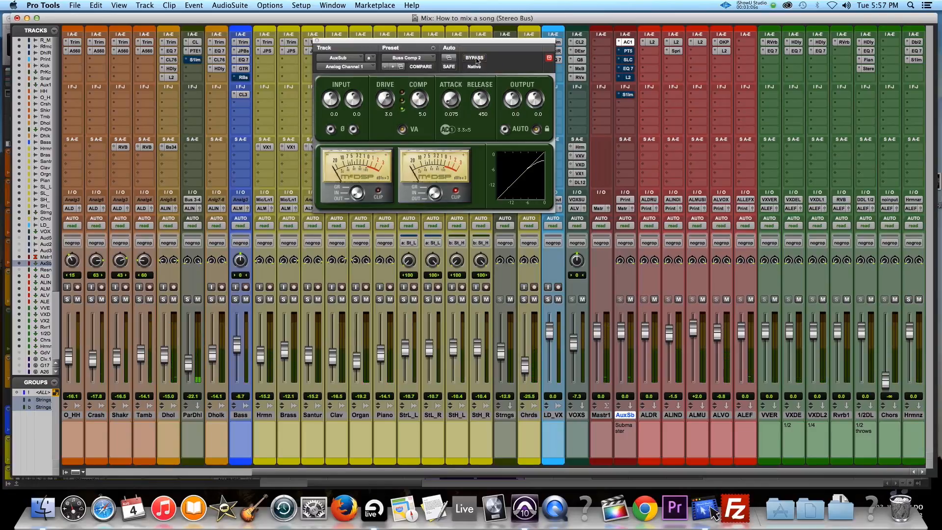
pyautogui.click(317, 41)
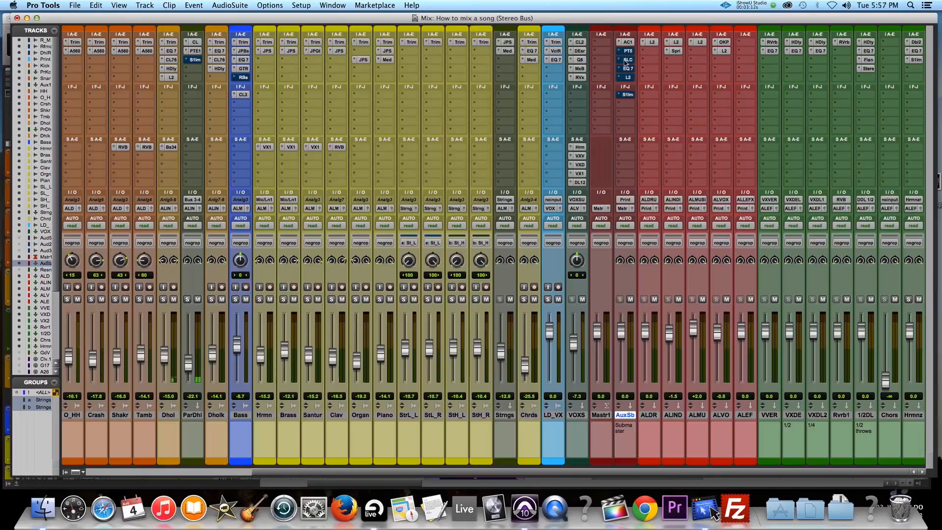
# Compare AuxSub's PuigTec MEQ5 equalizer bypassed and active during playback, leaving it active.
pyautogui.click(628, 51)
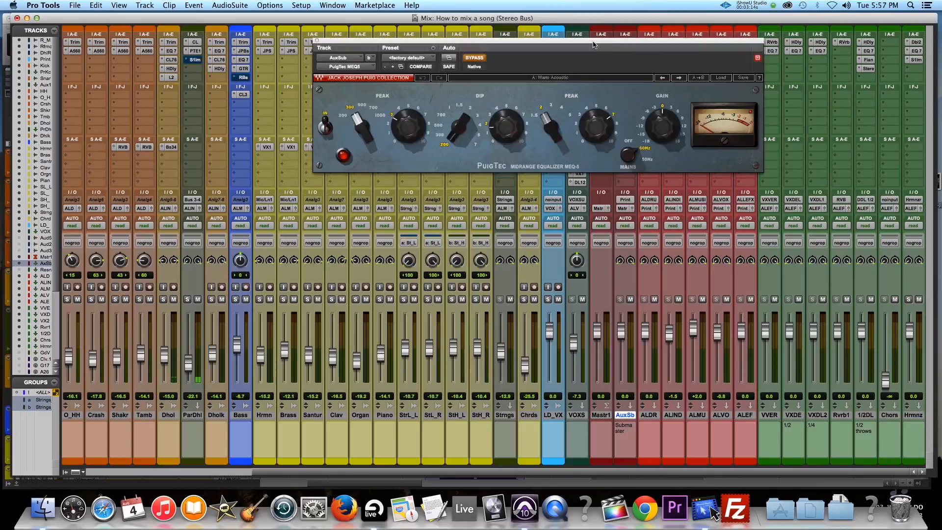
pyautogui.moveTo(594, 42); pyautogui.dragTo(468, 59)
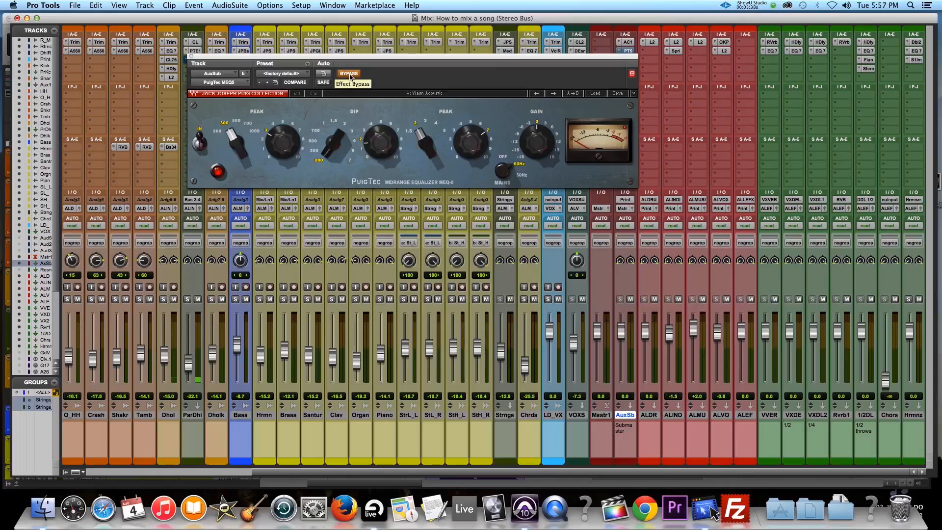
pyautogui.press('space')
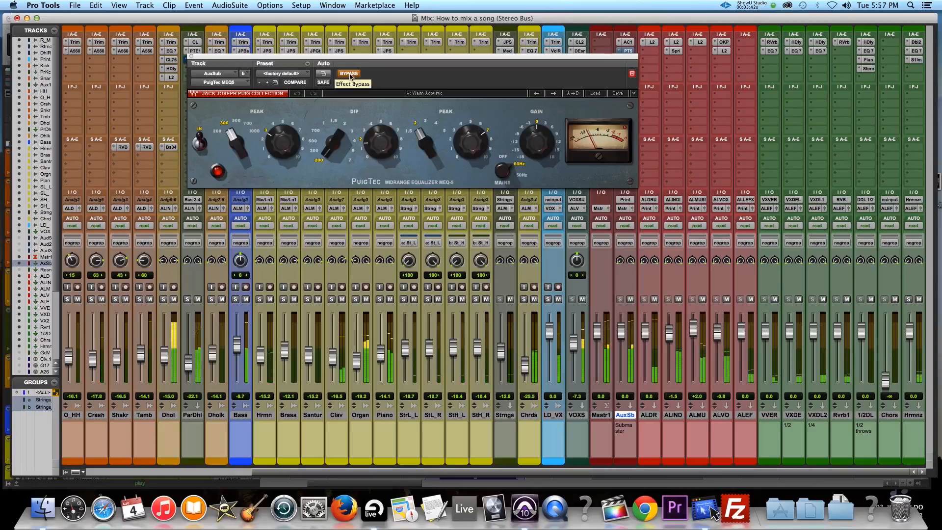
pyautogui.click(349, 73)
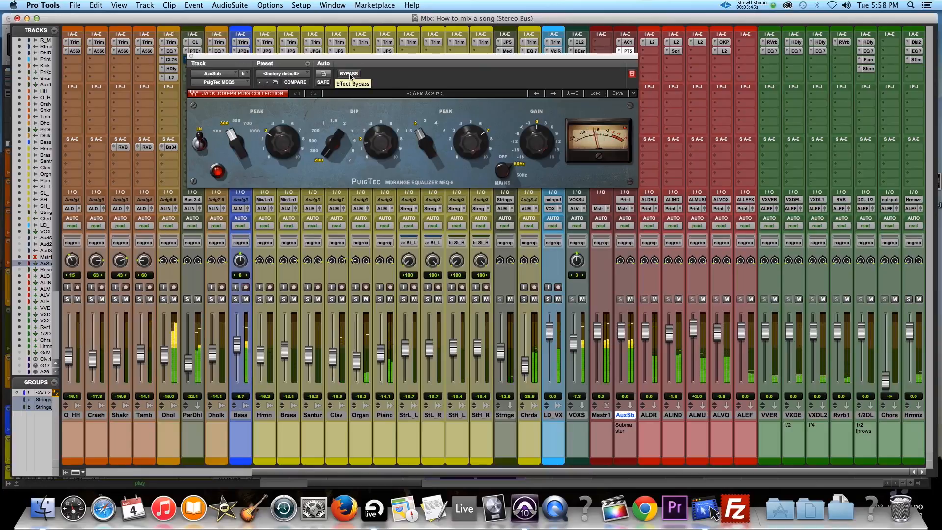
pyautogui.click(350, 75)
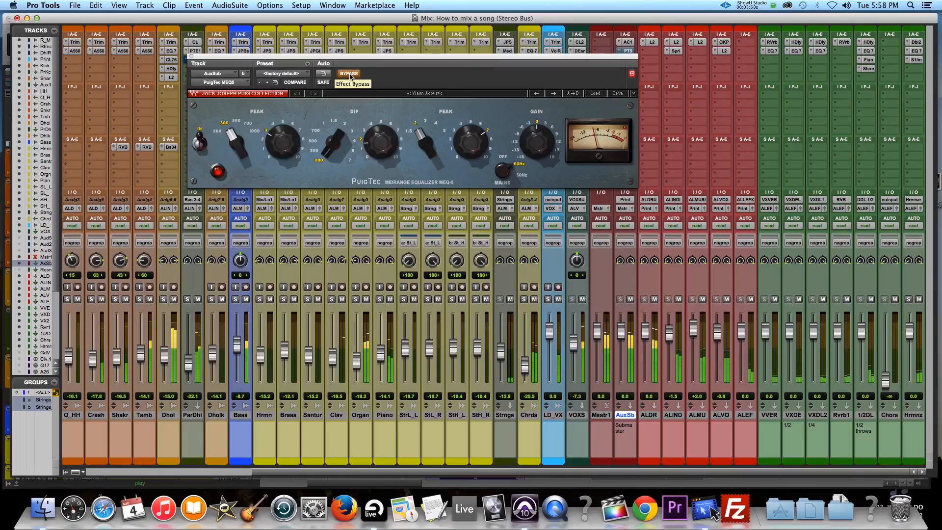
pyautogui.click(350, 75)
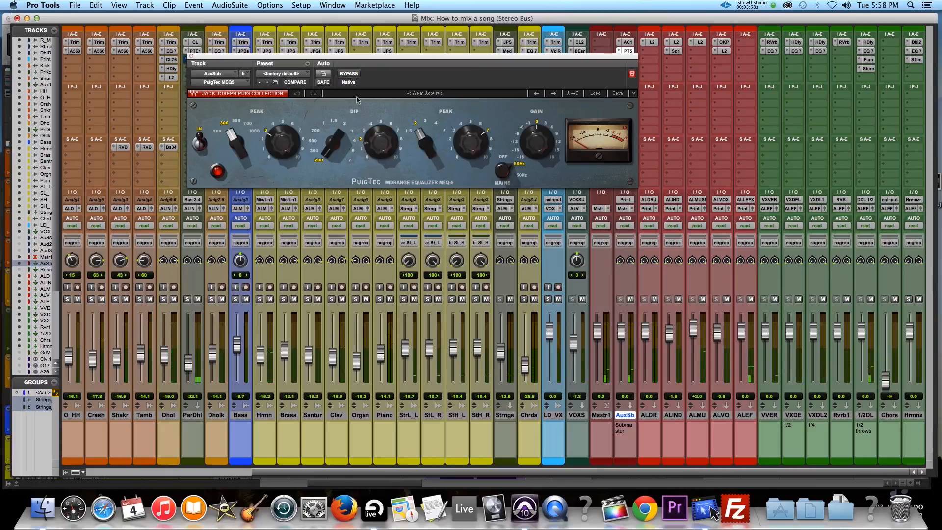
pyautogui.click(191, 57)
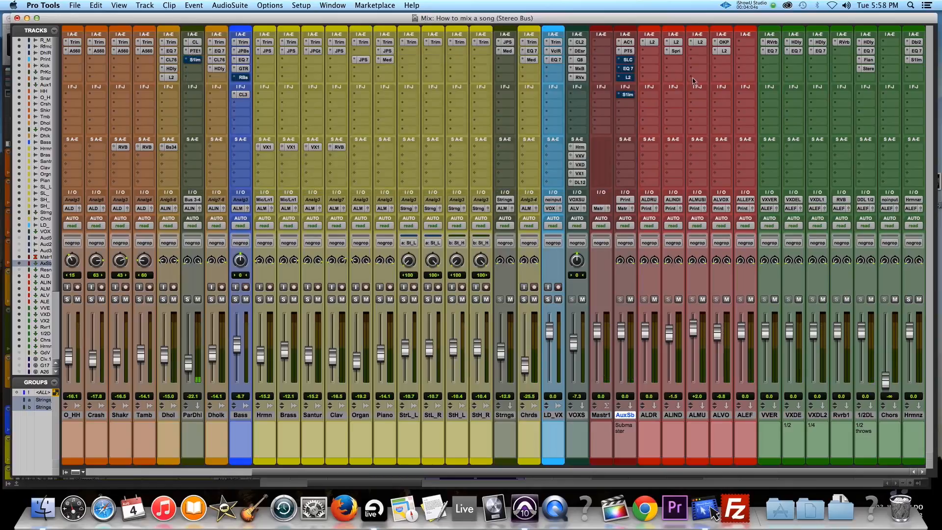
# Compare AuxSub's SSLComp buss compressor bypassed and active during playback, leaving it active.
pyautogui.click(628, 61)
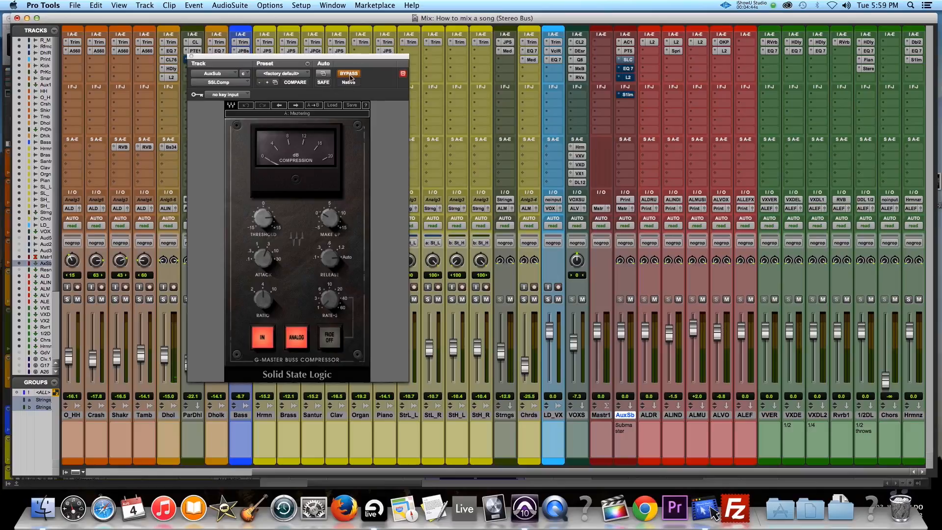
pyautogui.press('space')
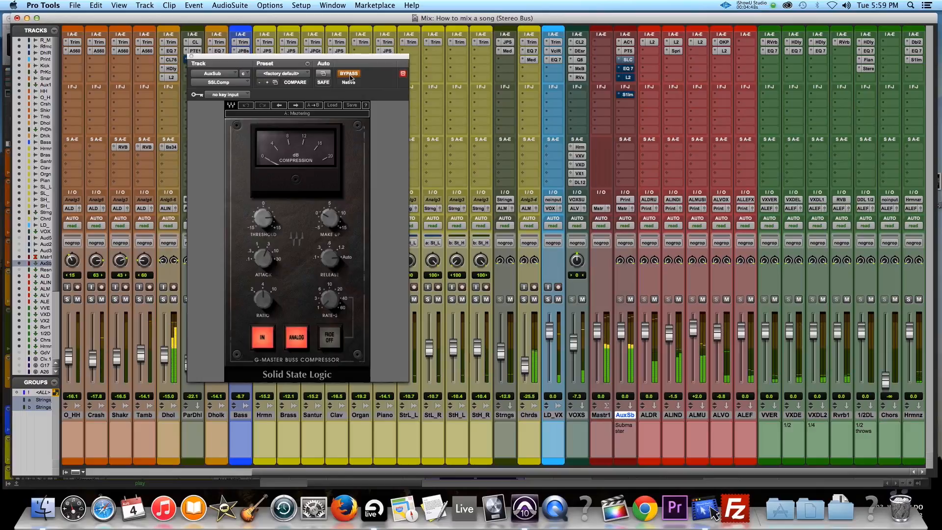
pyautogui.click(349, 74)
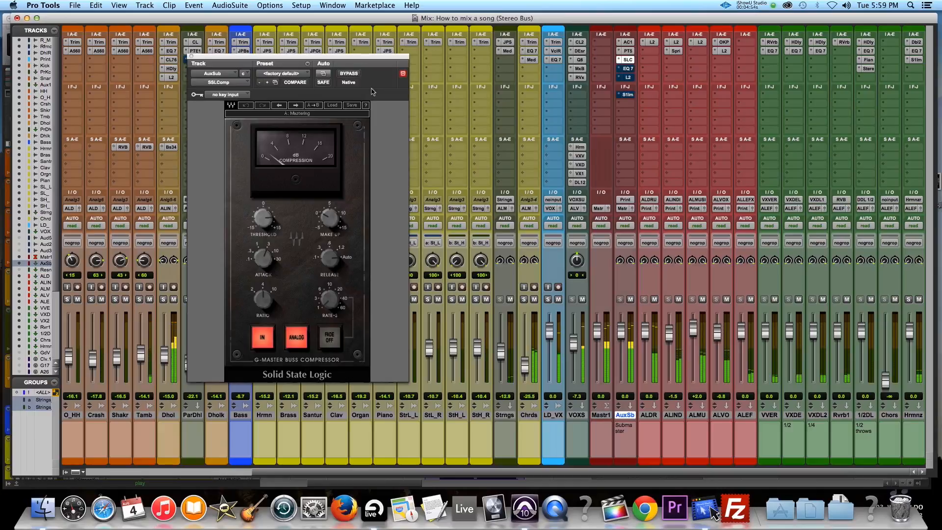
pyautogui.click(351, 74)
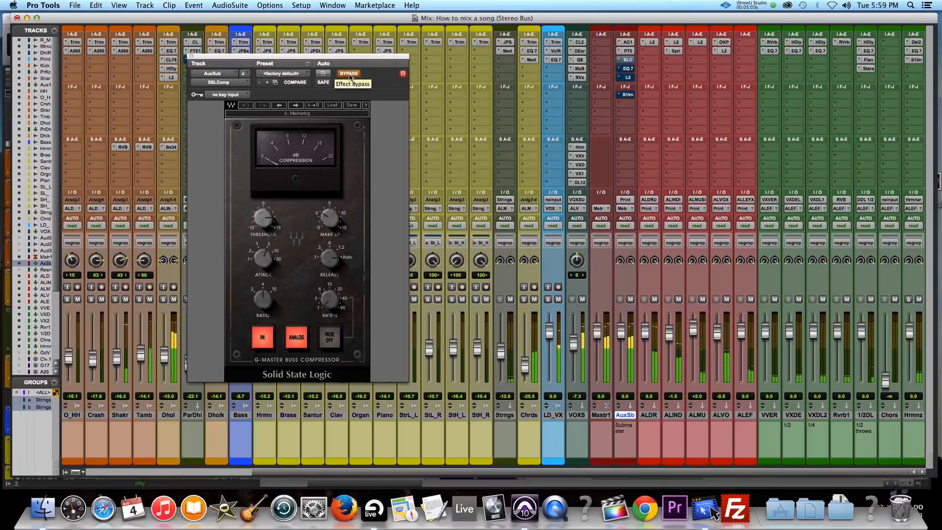
pyautogui.click(350, 76)
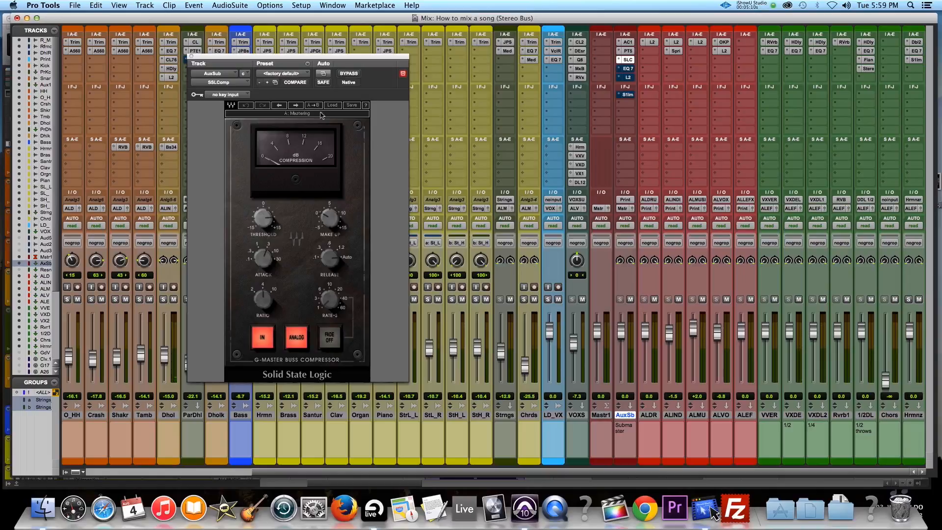
pyautogui.click(191, 57)
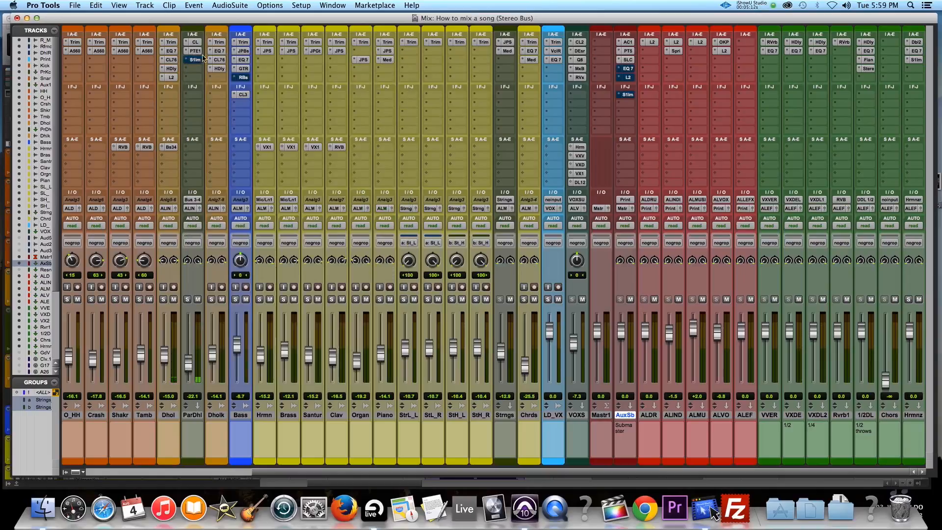
# Compare AuxSub's EQ3 7-Band equalizer bypassed and active during playback, leaving it active.
pyautogui.click(627, 68)
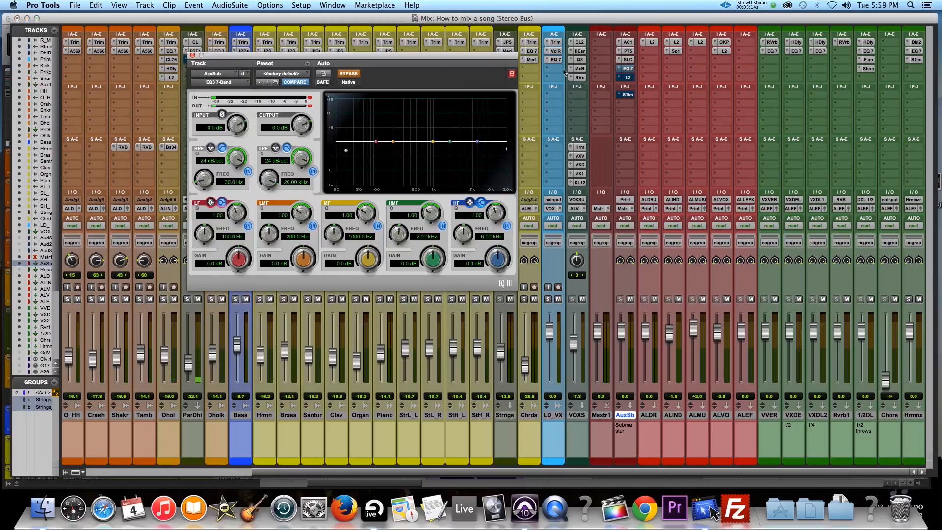
pyautogui.click(354, 75)
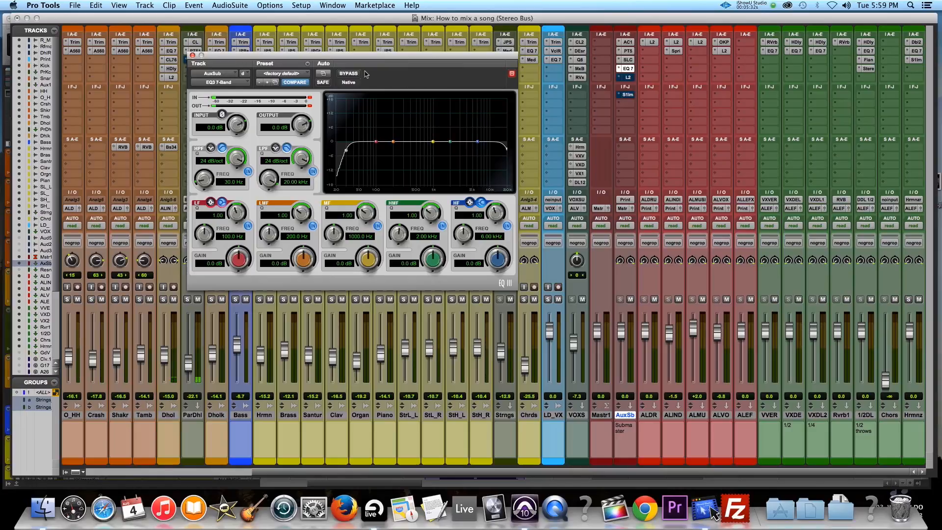
pyautogui.click(349, 74)
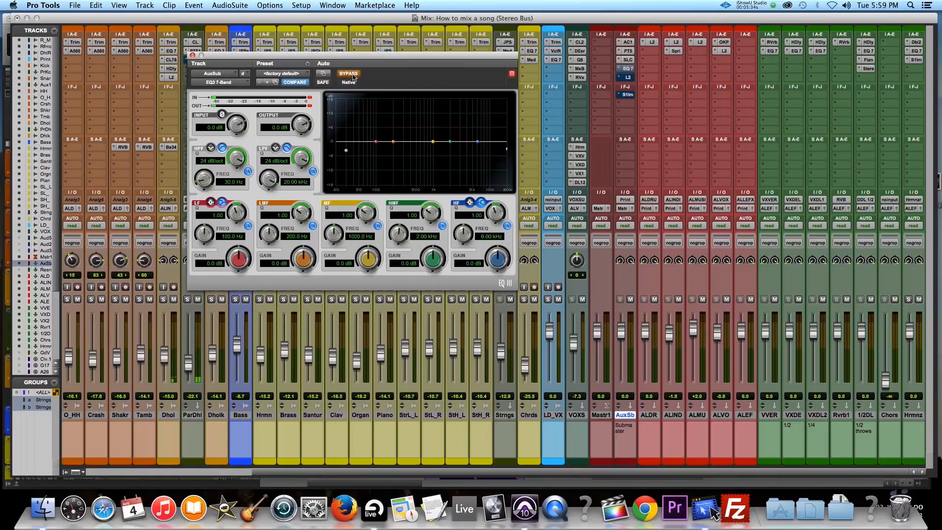
pyautogui.press('space')
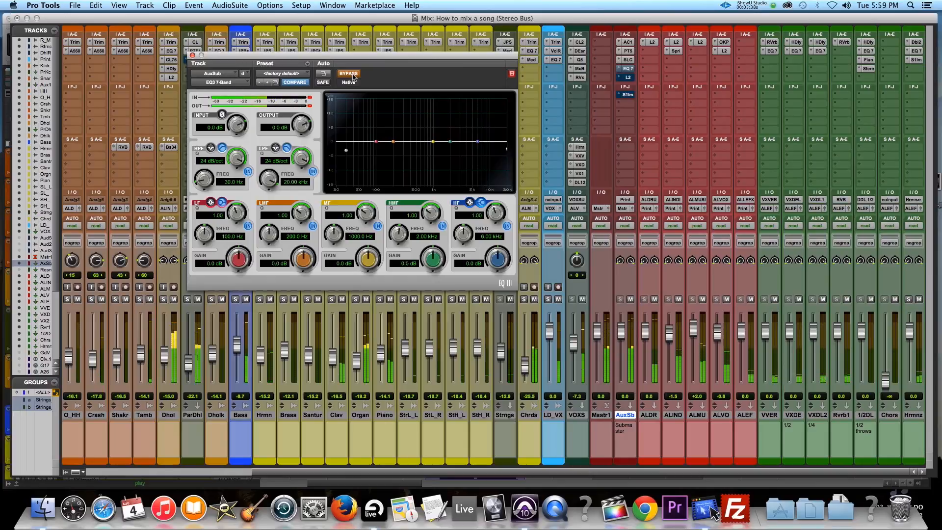
pyautogui.click(349, 73)
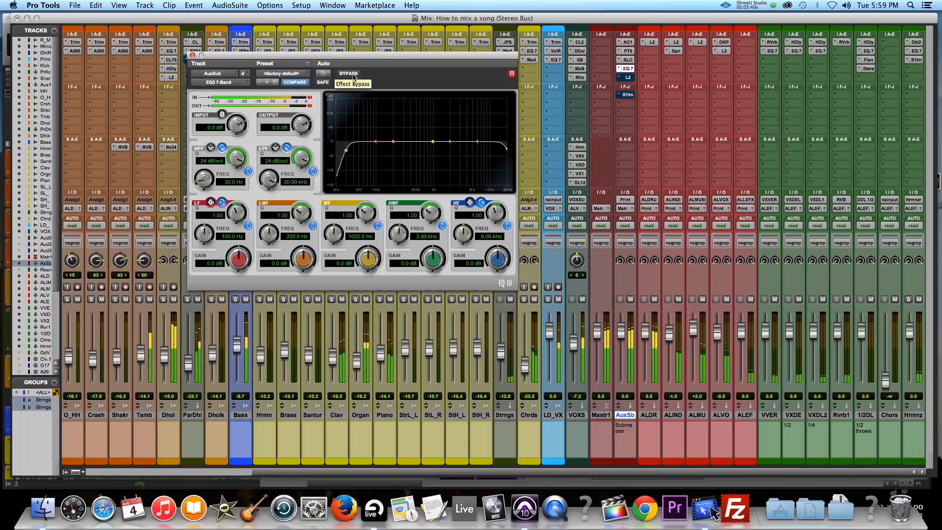
pyautogui.click(353, 75)
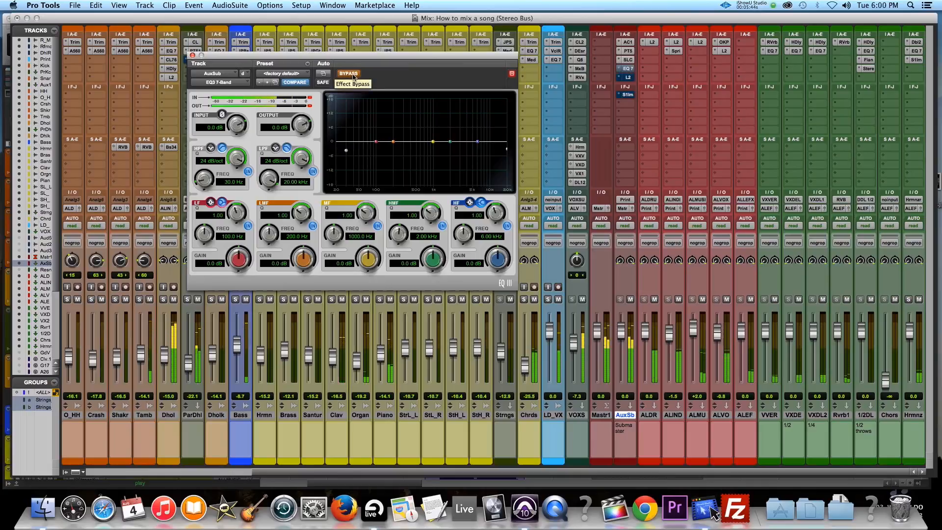
pyautogui.click(353, 75)
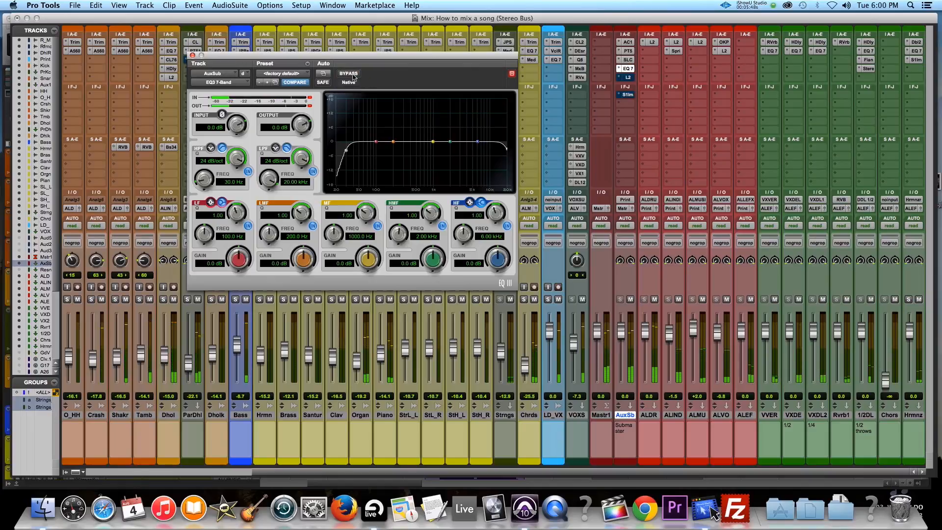
pyautogui.click(192, 55)
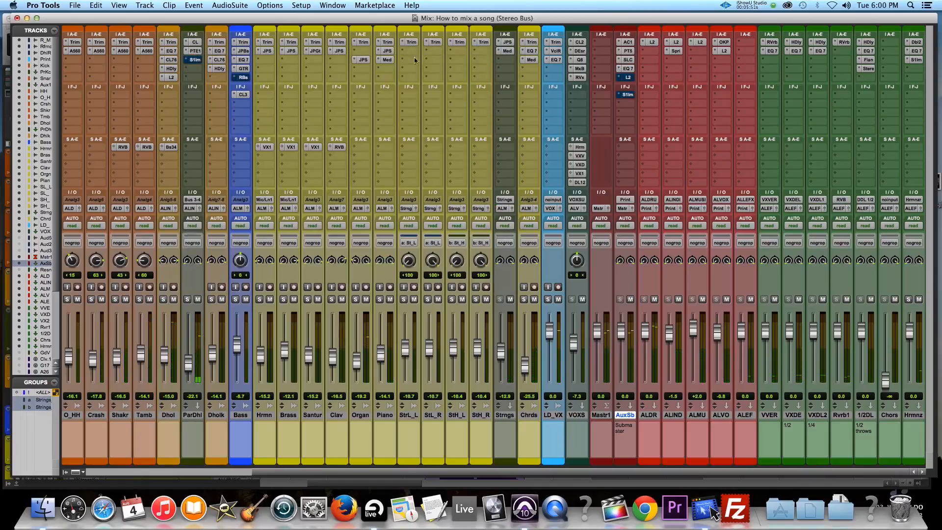
# Compare AuxSub's L2 Ultramaximizer bypassed and active during playback, leaving it active.
pyautogui.click(627, 77)
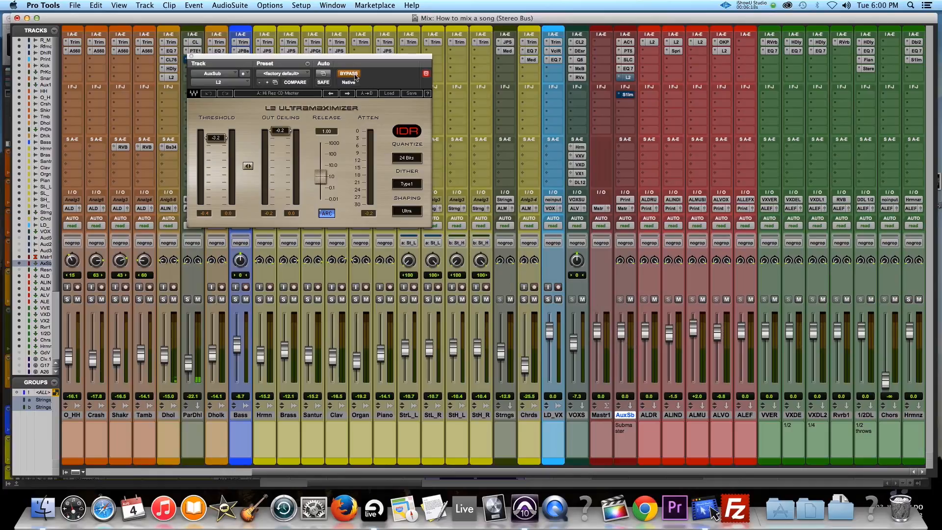
pyautogui.press('space')
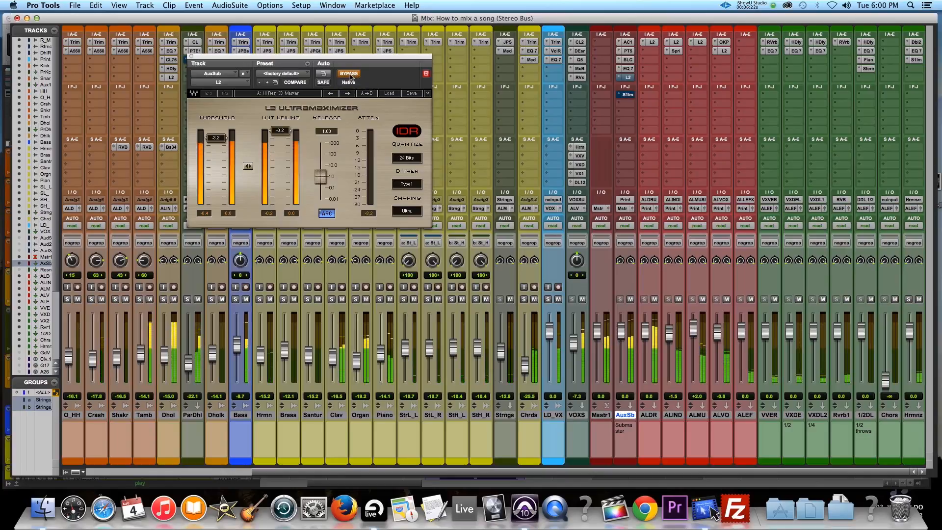
pyautogui.click(350, 74)
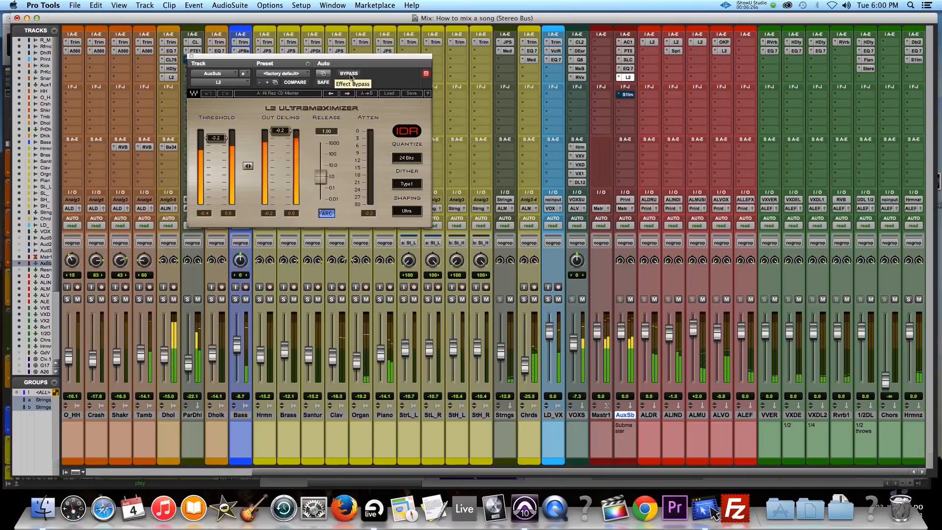
pyautogui.click(350, 75)
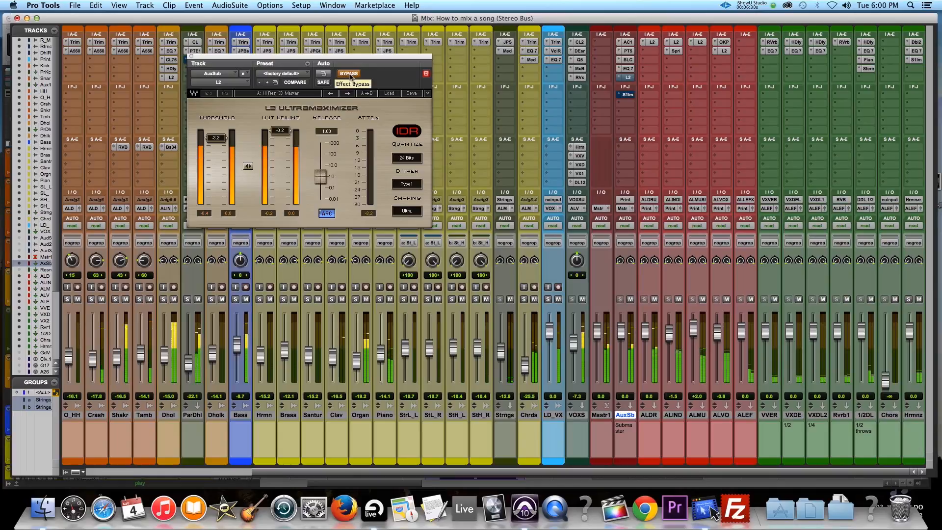
pyautogui.click(350, 75)
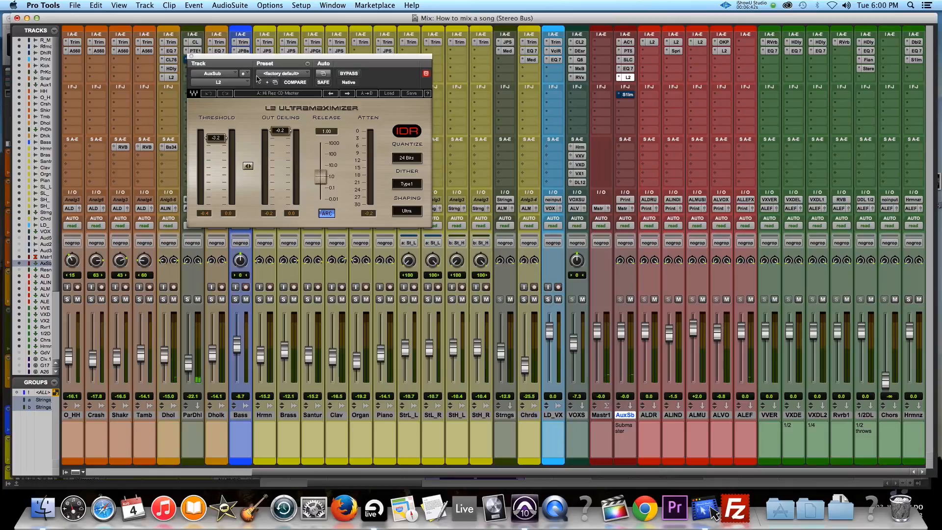
pyautogui.click(191, 57)
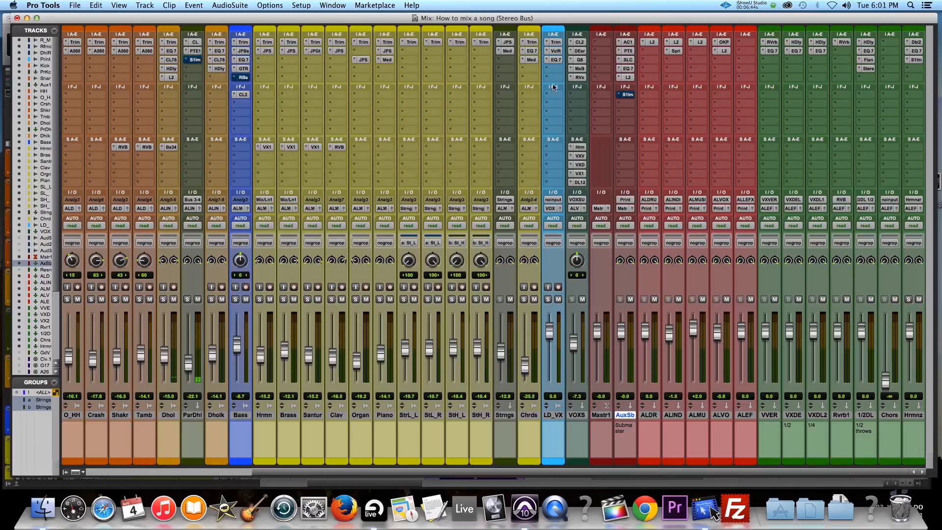
# Compare AuxSub's S1 Stereo Imager bypassed and active during playback, leaving it active.
pyautogui.click(625, 94)
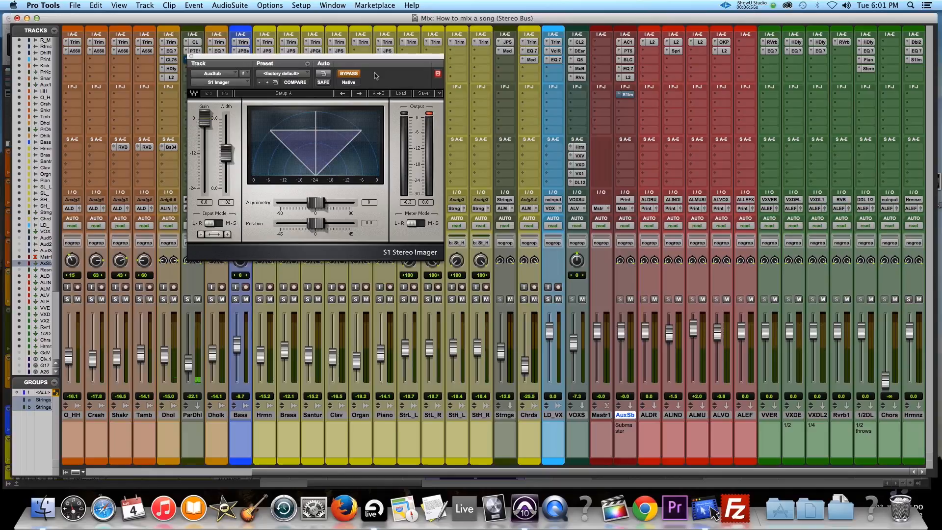
pyautogui.press('space')
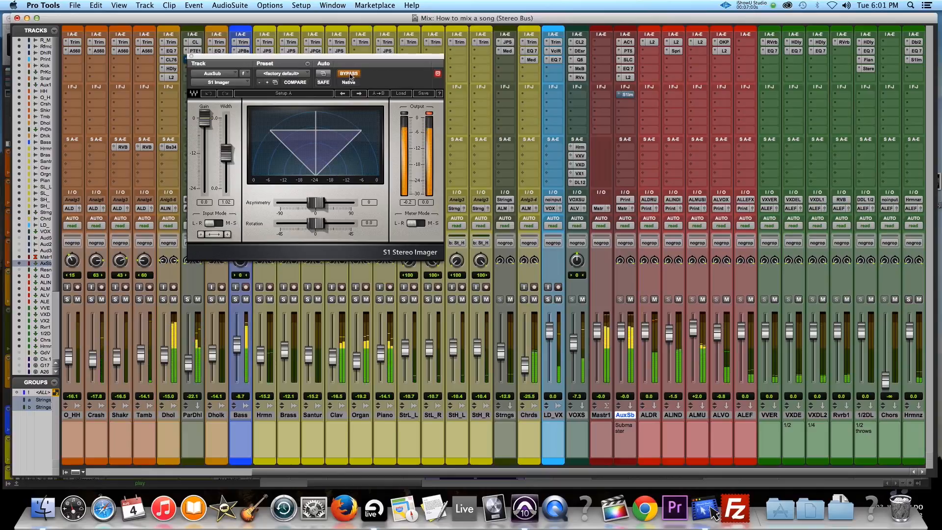
pyautogui.click(350, 75)
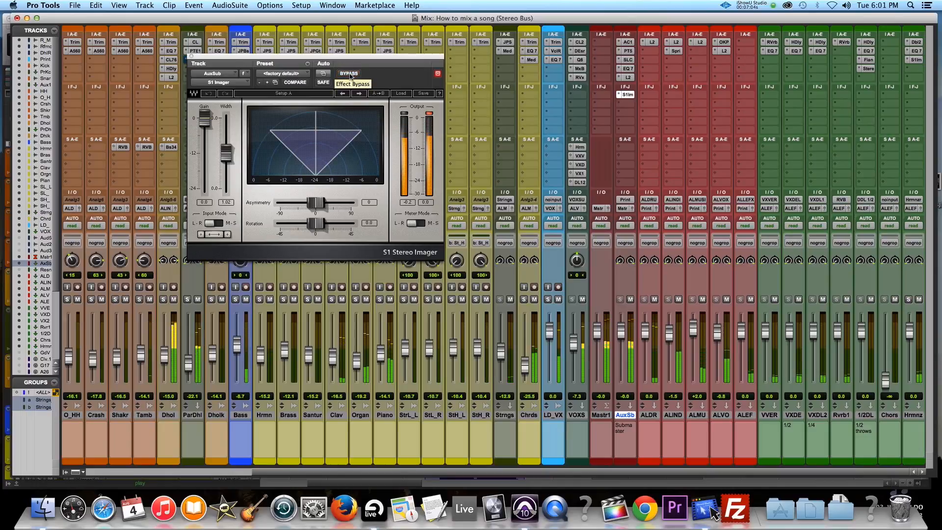
pyautogui.click(351, 75)
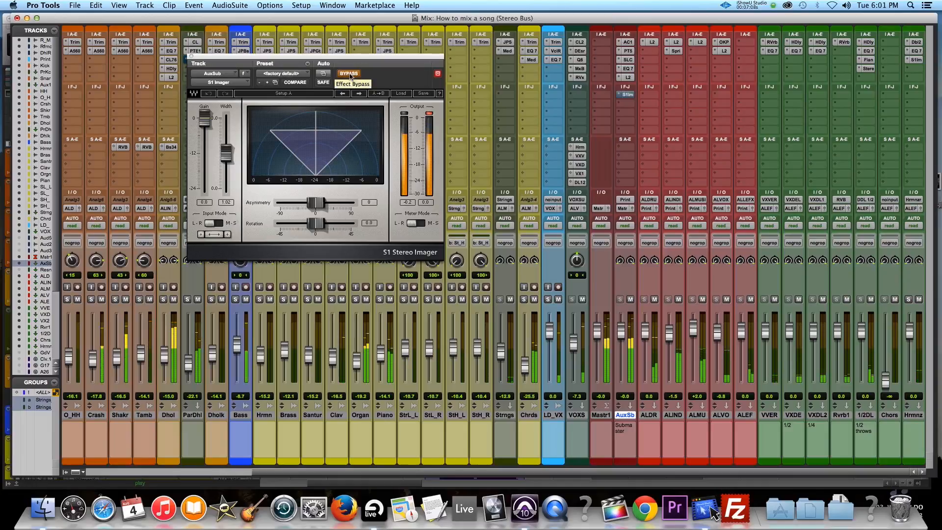
pyautogui.click(350, 76)
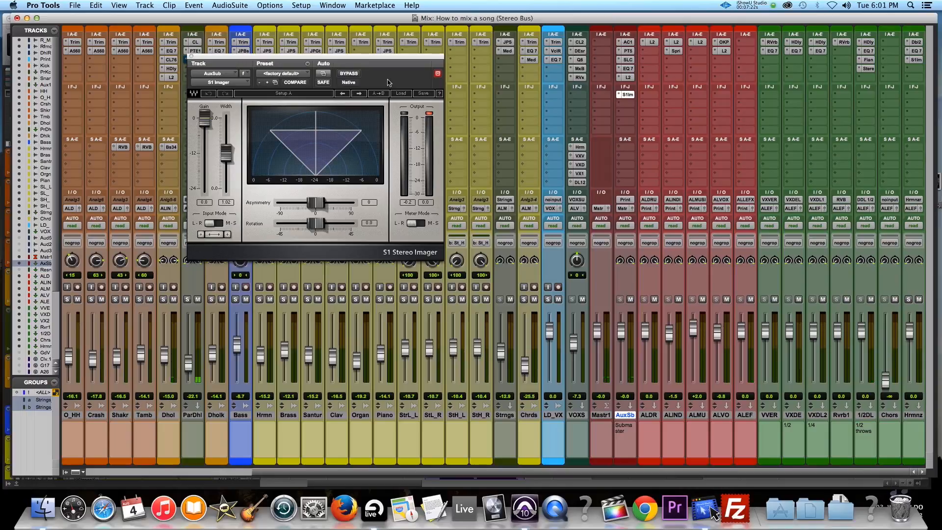
pyautogui.click(189, 56)
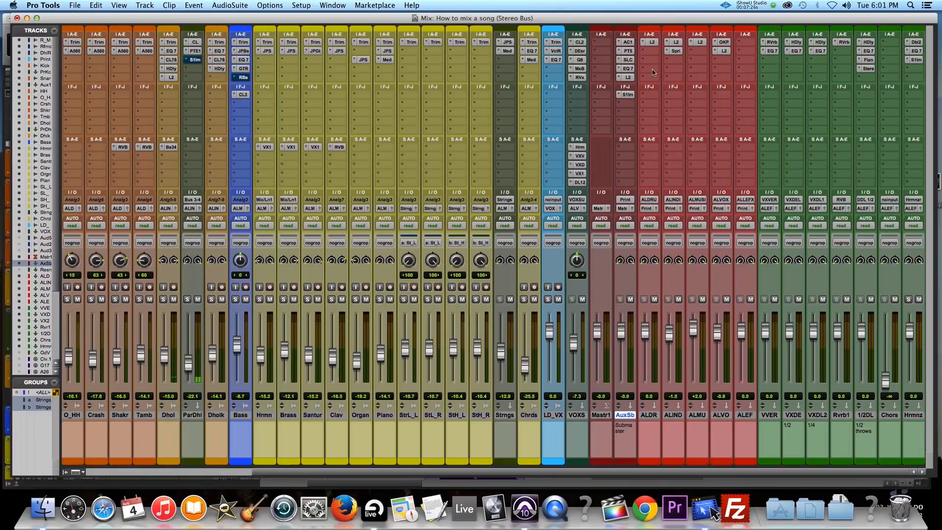